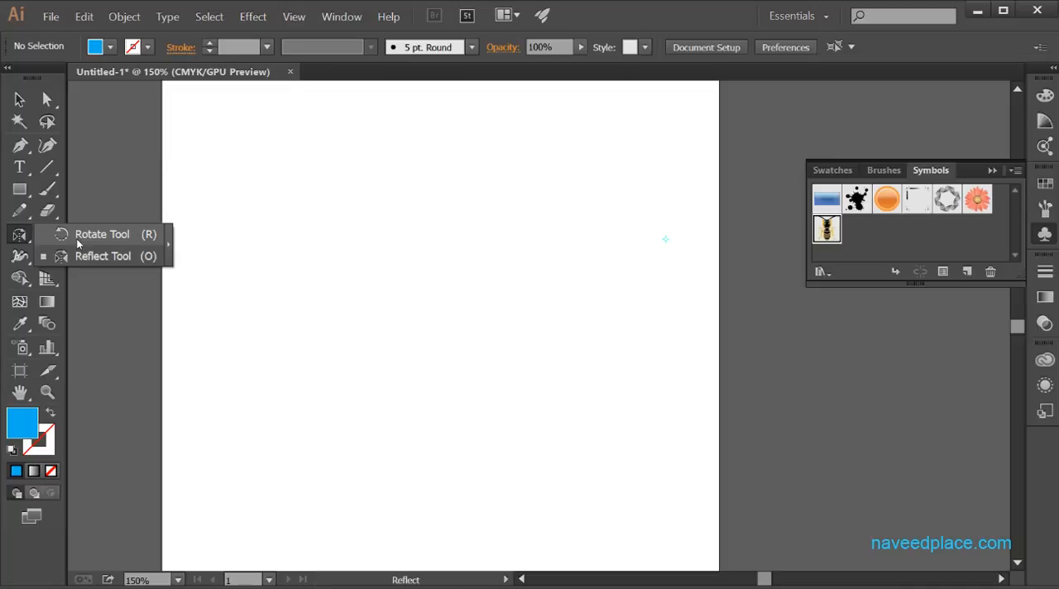
Step: Draw a large blue rectangle without a stroke across the middle of the artboard
{"action": "left_click", "coordinate": [20, 190]}
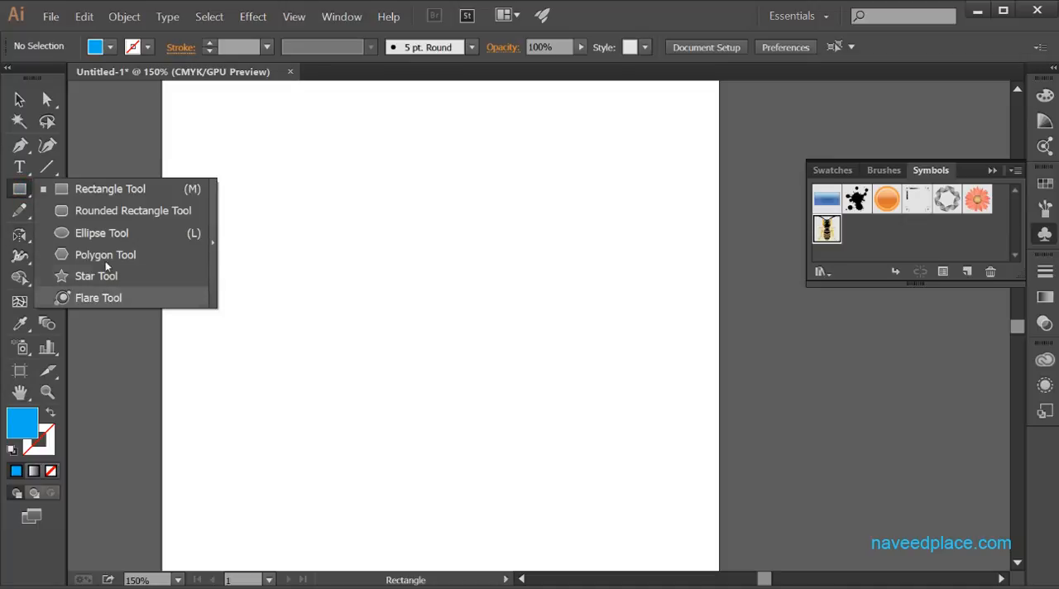
{"action": "left_click", "coordinate": [112, 194]}
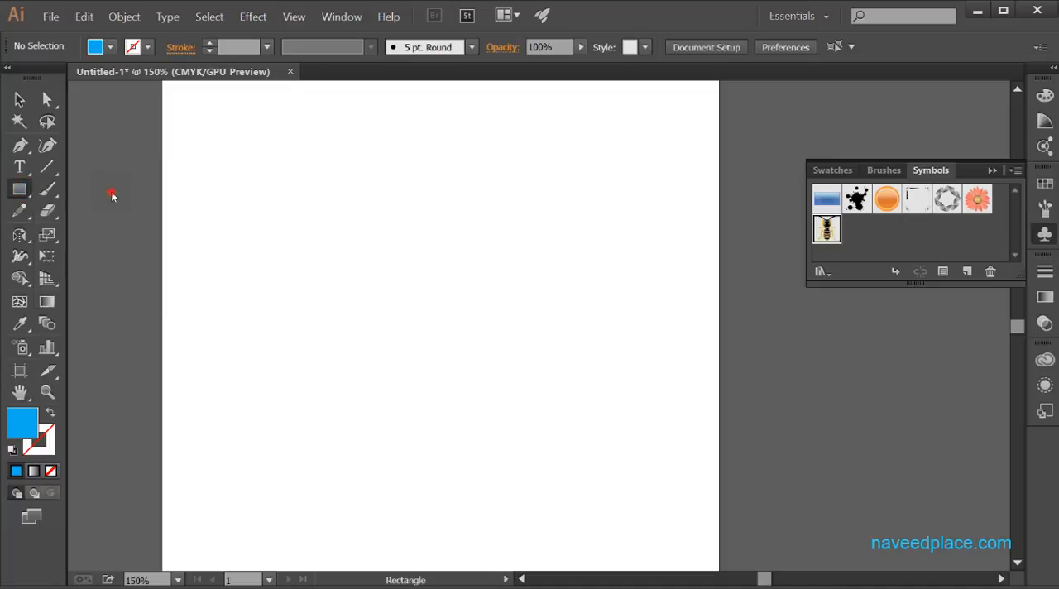
{"action": "left_click_drag", "start_coordinate": [226, 165], "coordinate": [616, 456]}
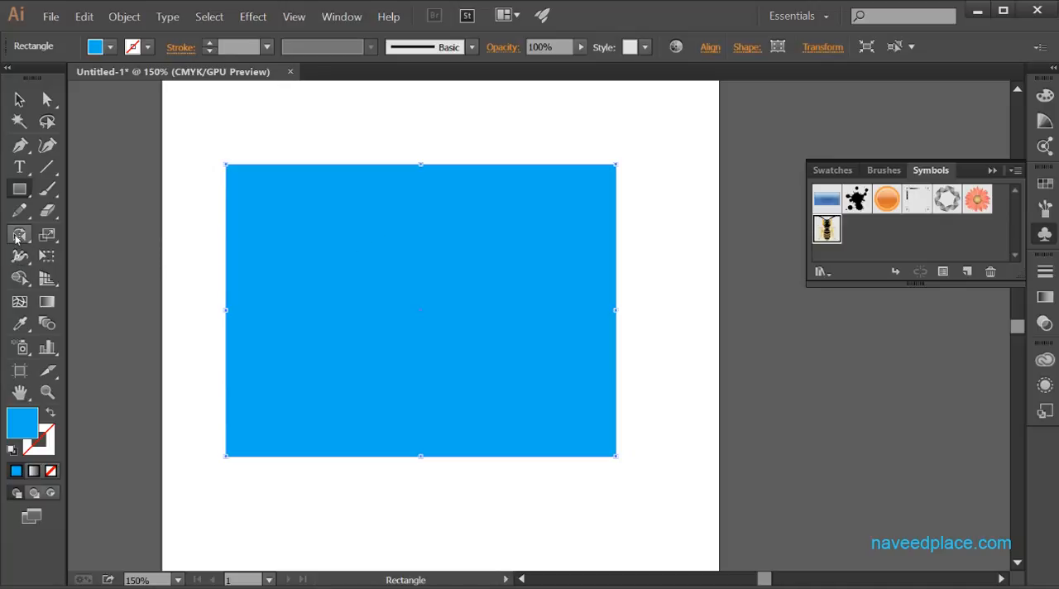
Step: Tilt the blue rectangle counter-clockwise freehand with the Rotate tool
{"action": "left_click_drag", "start_coordinate": [16, 238], "coordinate": [133, 238]}
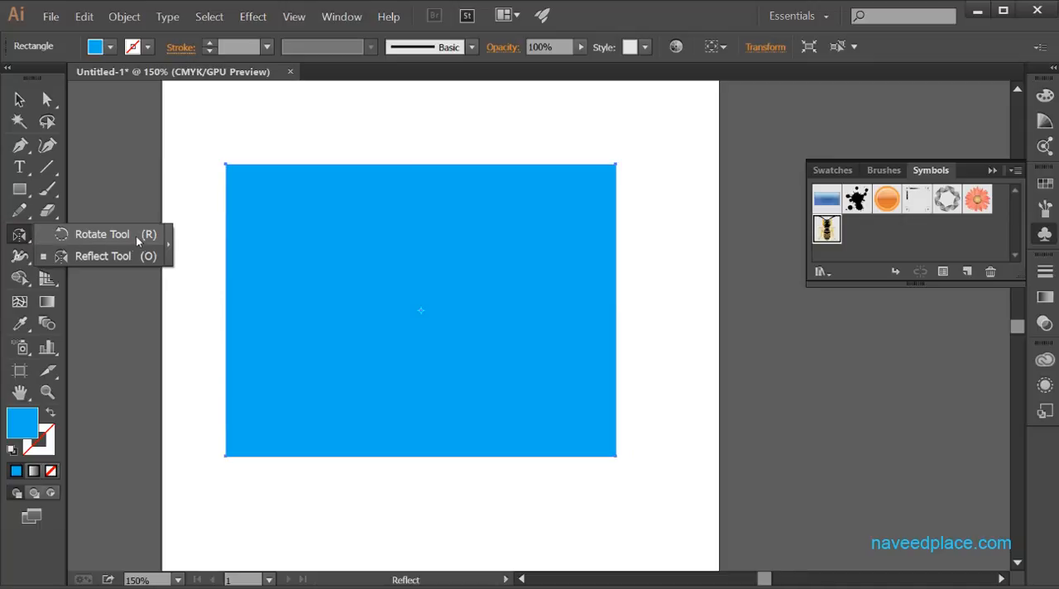
{"action": "left_click", "coordinate": [82, 243]}
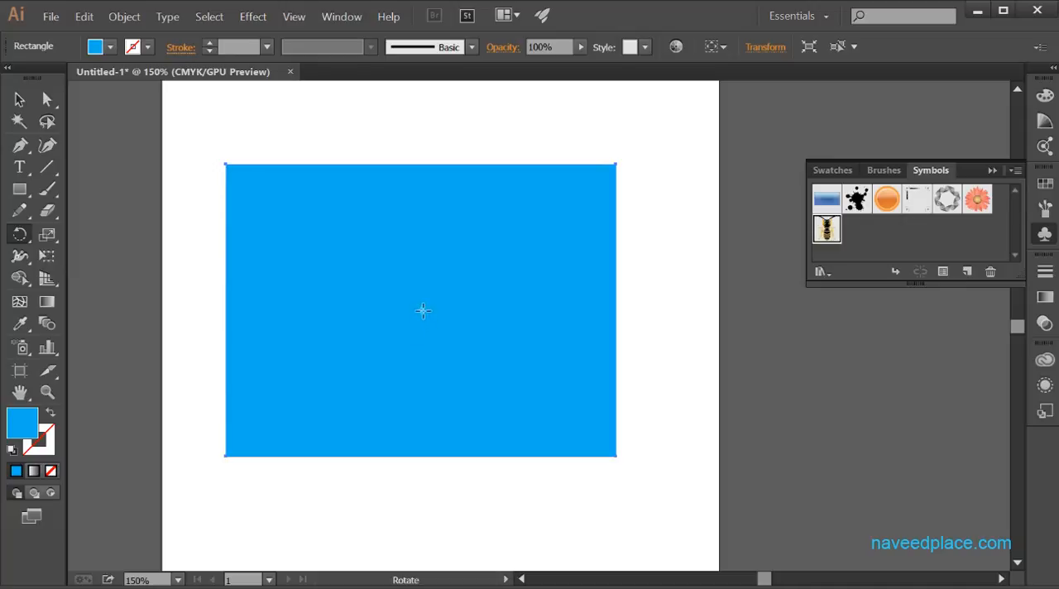
{"action": "left_click", "coordinate": [47, 392]}
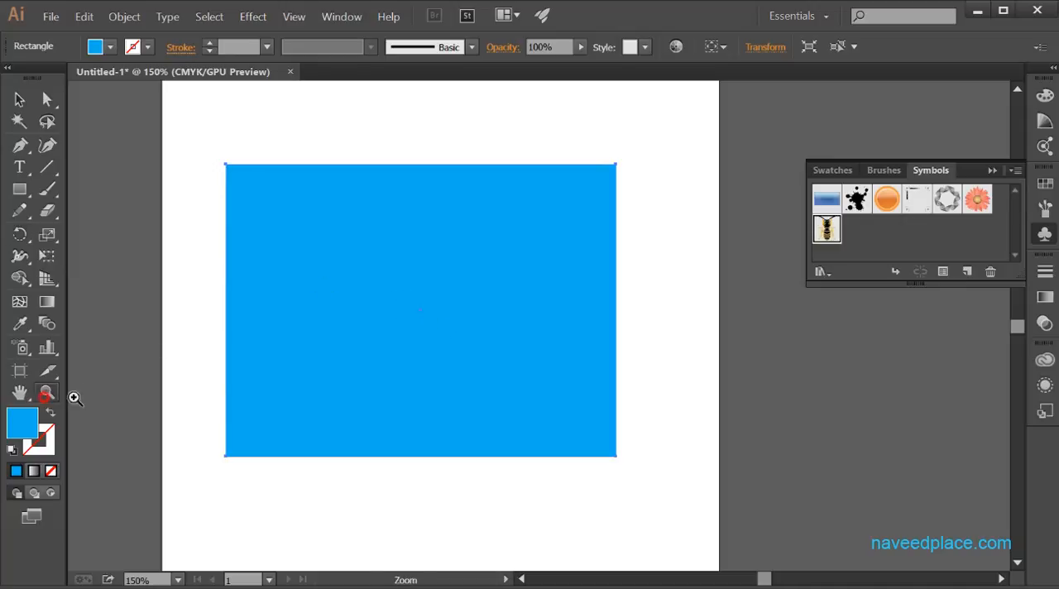
{"action": "left_click", "coordinate": [391, 291]}
{"action": "left_click", "coordinate": [391, 291]}
{"action": "left_click", "coordinate": [390, 291]}
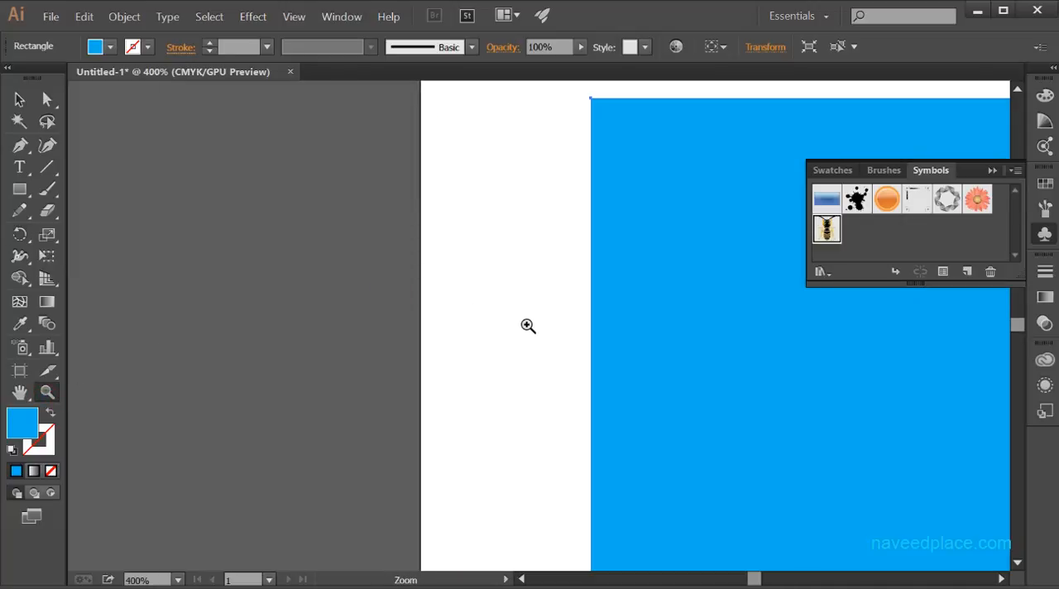
{"action": "key", "text": "space"}
{"action": "left_click_drag", "start_coordinate": [662, 345], "coordinate": [237, 347]}
{"action": "left_click_drag", "start_coordinate": [448, 373], "coordinate": [339, 337]}
{"action": "left_click_drag", "start_coordinate": [435, 382], "coordinate": [425, 339]}
{"action": "left_click_drag", "start_coordinate": [471, 427], "coordinate": [499, 373]}
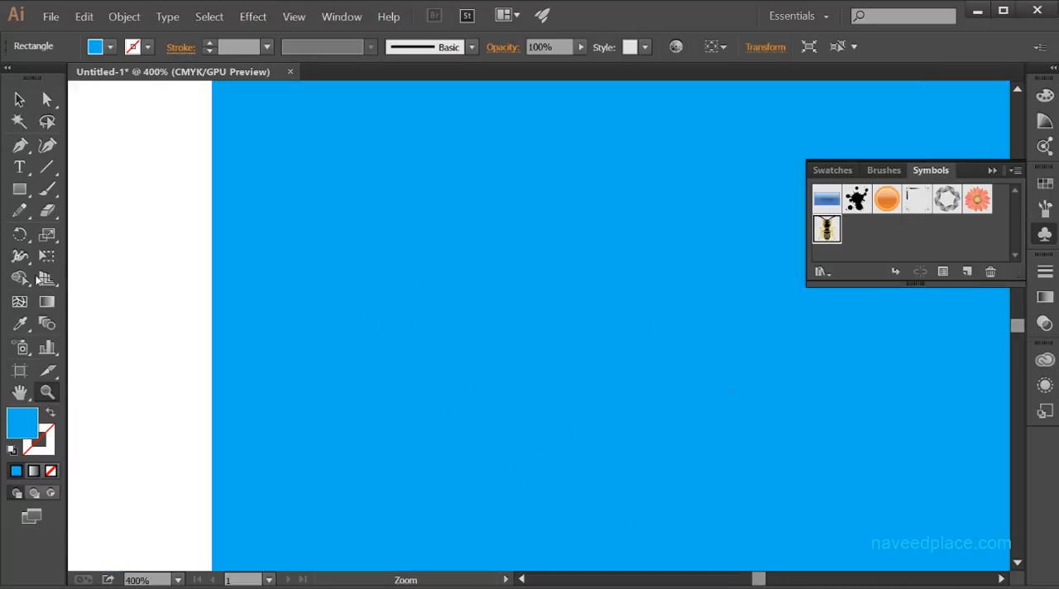
{"action": "left_click", "coordinate": [20, 234]}
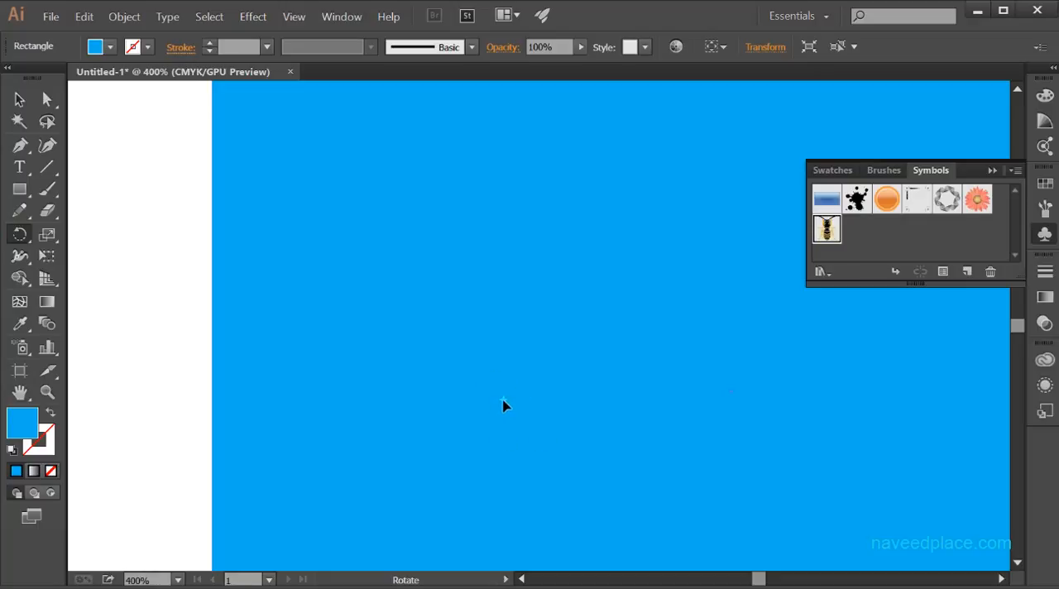
{"action": "mouse_move", "coordinate": [502, 402]}
{"action": "left_mouse_down"}
{"action": "mouse_move", "coordinate": [206, 377]}
{"action": "mouse_move", "coordinate": [279, 369]}
{"action": "mouse_move", "coordinate": [236, 373]}
{"action": "mouse_move", "coordinate": [277, 389]}
{"action": "left_mouse_up"}
Step: Place the rotation pivot near the rectangle's left edge and rotate the rectangle clockwise until it is nearly level
{"action": "left_click", "coordinate": [45, 394]}
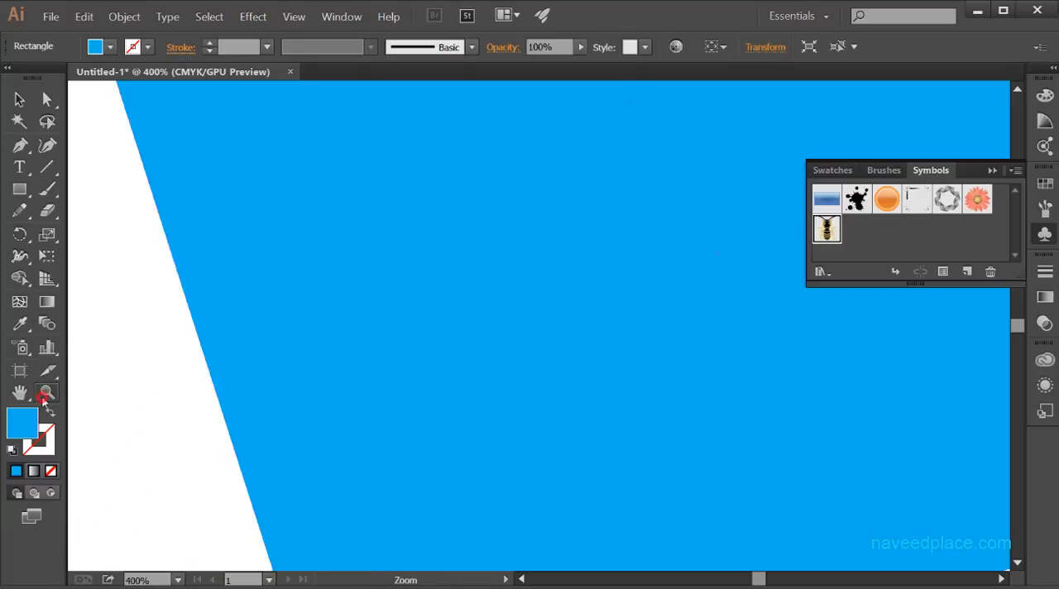
{"action": "left_click", "coordinate": [270, 364], "text": "alt"}
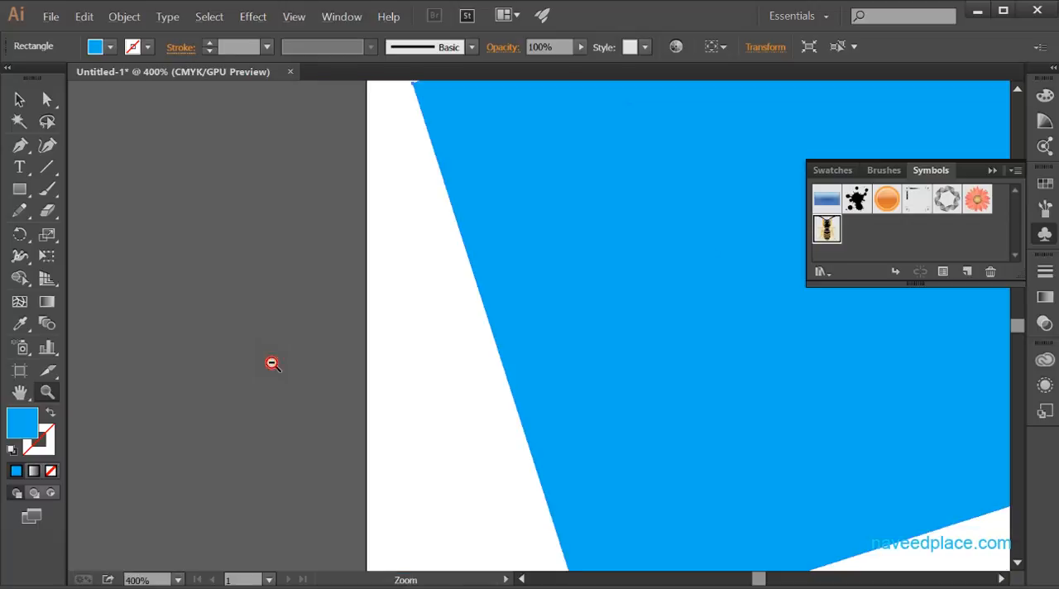
{"action": "left_click", "coordinate": [271, 362], "text": "alt"}
{"action": "left_click", "coordinate": [273, 363], "text": "alt"}
{"action": "left_click_drag", "start_coordinate": [840, 359], "coordinate": [326, 421]}
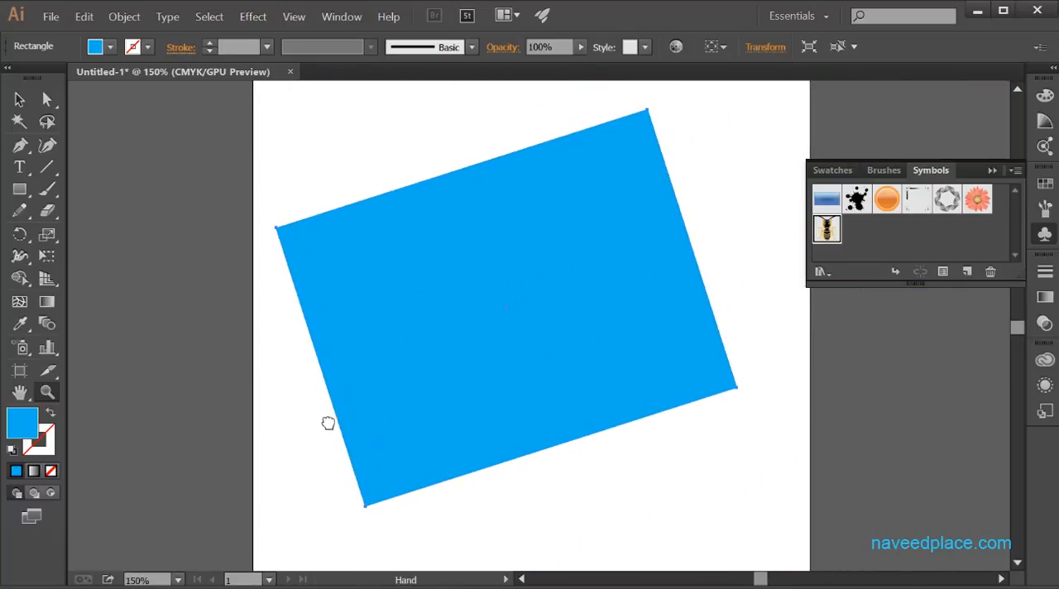
{"action": "left_click_drag", "start_coordinate": [20, 234], "coordinate": [87, 236]}
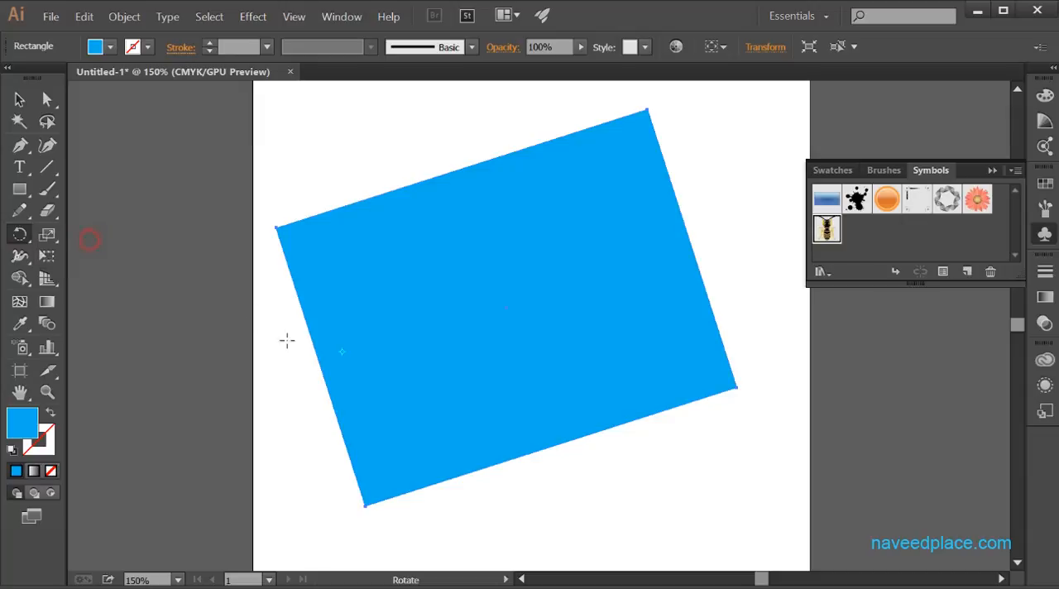
{"action": "left_click", "coordinate": [343, 350]}
{"action": "left_click_drag", "start_coordinate": [376, 321], "coordinate": [425, 329]}
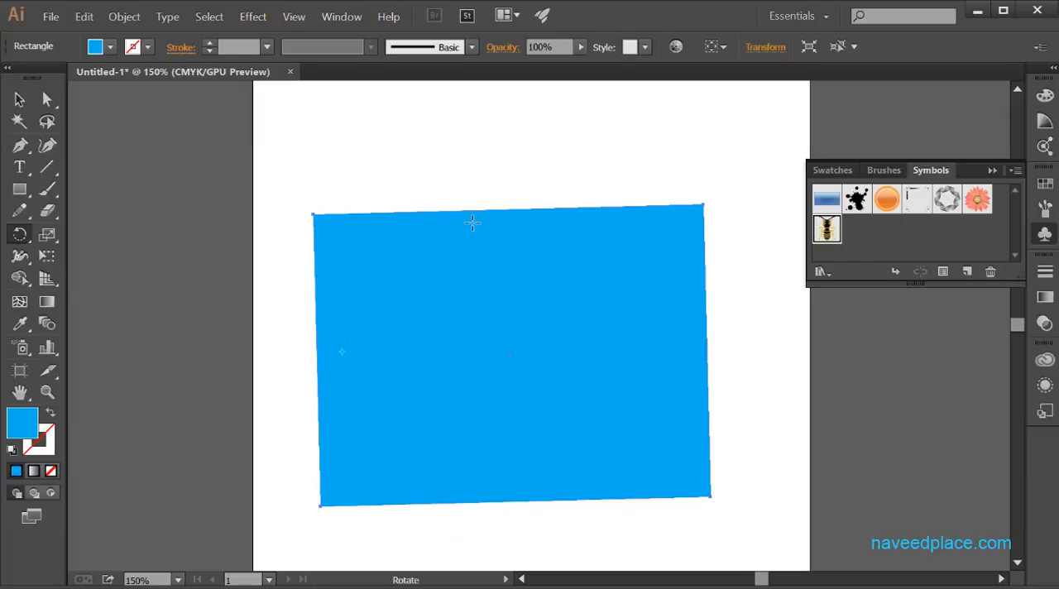
Step: Swing the rectangle around the pivot near its left side until its long sides are steeply tilted
{"action": "left_click_drag", "start_coordinate": [662, 380], "coordinate": [363, 468]}
{"action": "left_click_drag", "start_coordinate": [274, 427], "coordinate": [496, 386]}
{"action": "mouse_move", "coordinate": [344, 354]}
{"action": "left_mouse_down"}
{"action": "mouse_move", "coordinate": [361, 359]}
{"action": "mouse_move", "coordinate": [337, 391]}
{"action": "left_mouse_up"}
{"action": "mouse_move", "coordinate": [342, 349]}
{"action": "left_mouse_down"}
{"action": "mouse_move", "coordinate": [355, 359]}
{"action": "mouse_move", "coordinate": [351, 351]}
{"action": "left_mouse_up"}
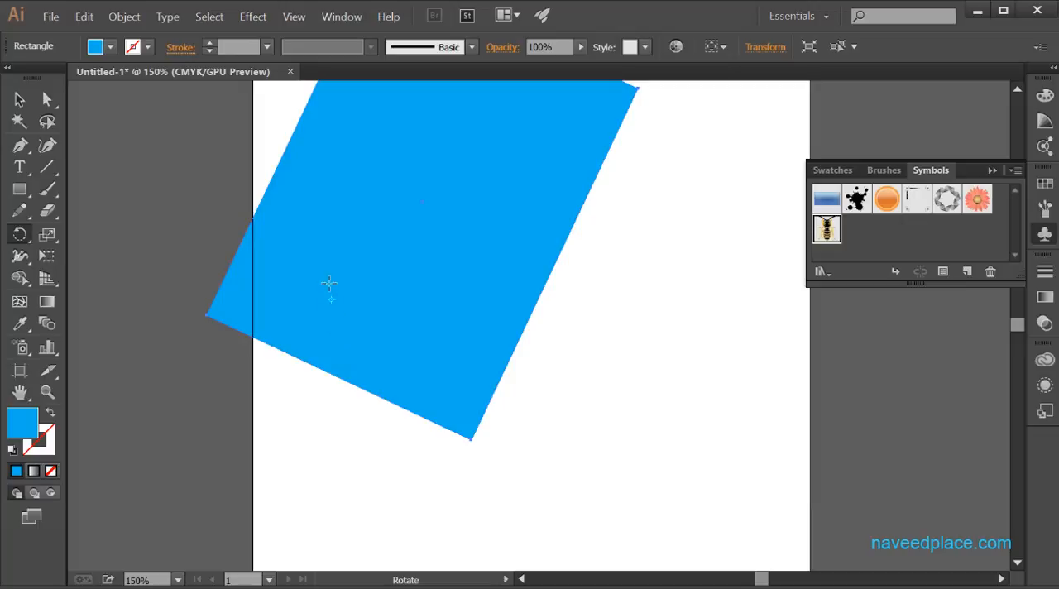
Step: Move the rotation pivot close to the rectangle's centre and rotate the rectangle freehand several times
{"action": "left_click", "coordinate": [442, 191]}
{"action": "left_click_drag", "start_coordinate": [456, 377], "coordinate": [453, 427]}
{"action": "key", "text": "space"}
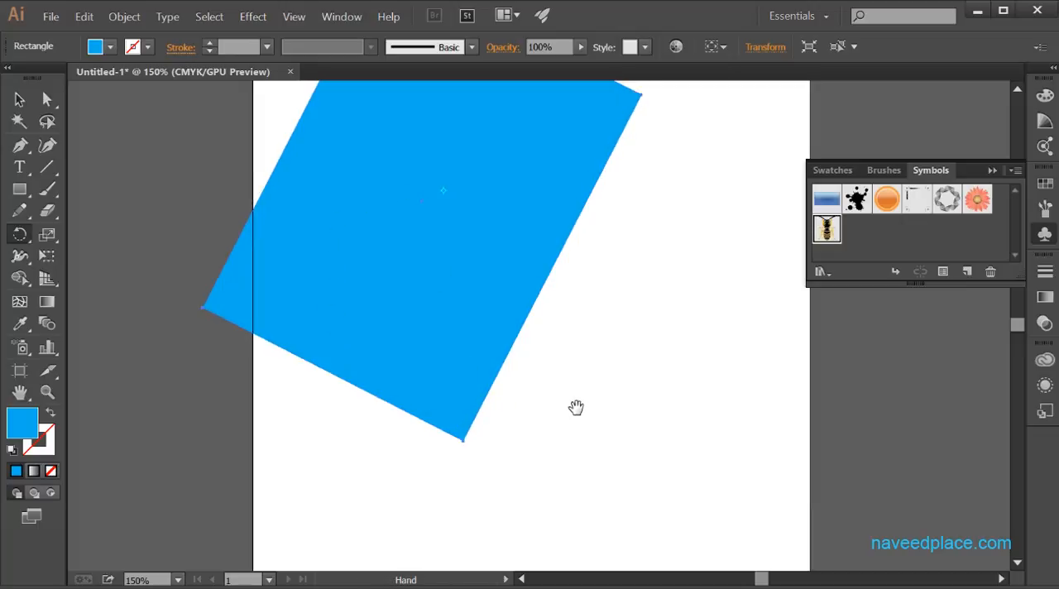
{"action": "left_click_drag", "start_coordinate": [574, 409], "coordinate": [569, 546]}
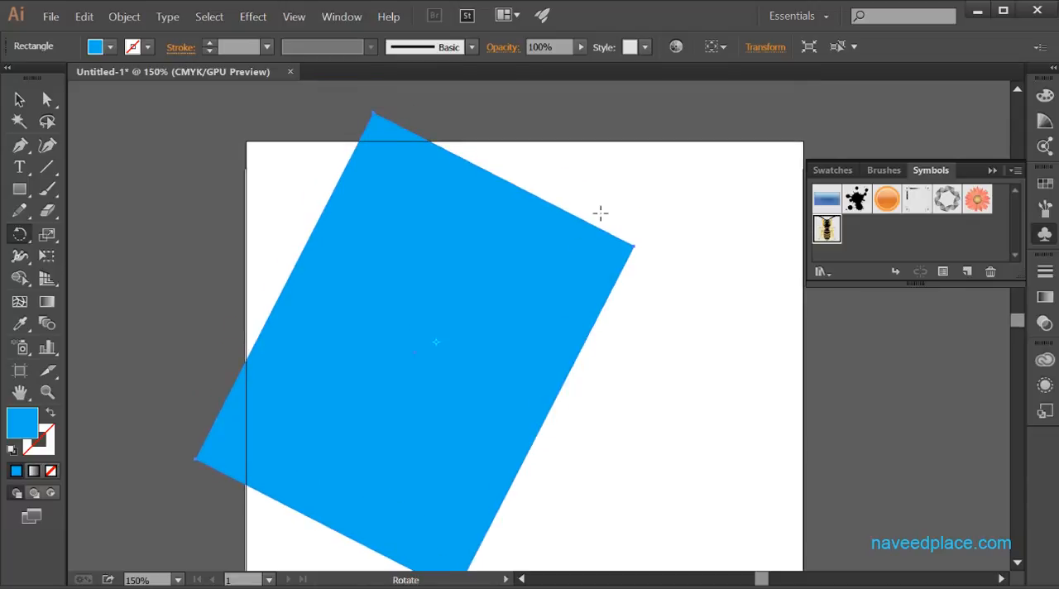
{"action": "left_click_drag", "start_coordinate": [601, 212], "coordinate": [274, 267]}
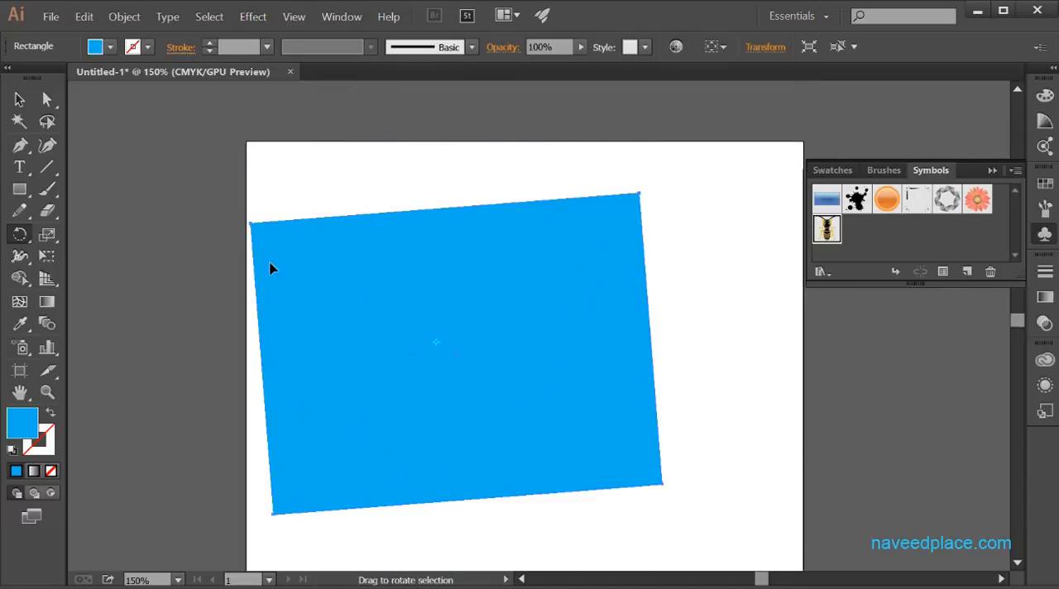
{"action": "left_click_drag", "start_coordinate": [251, 223], "coordinate": [460, 218]}
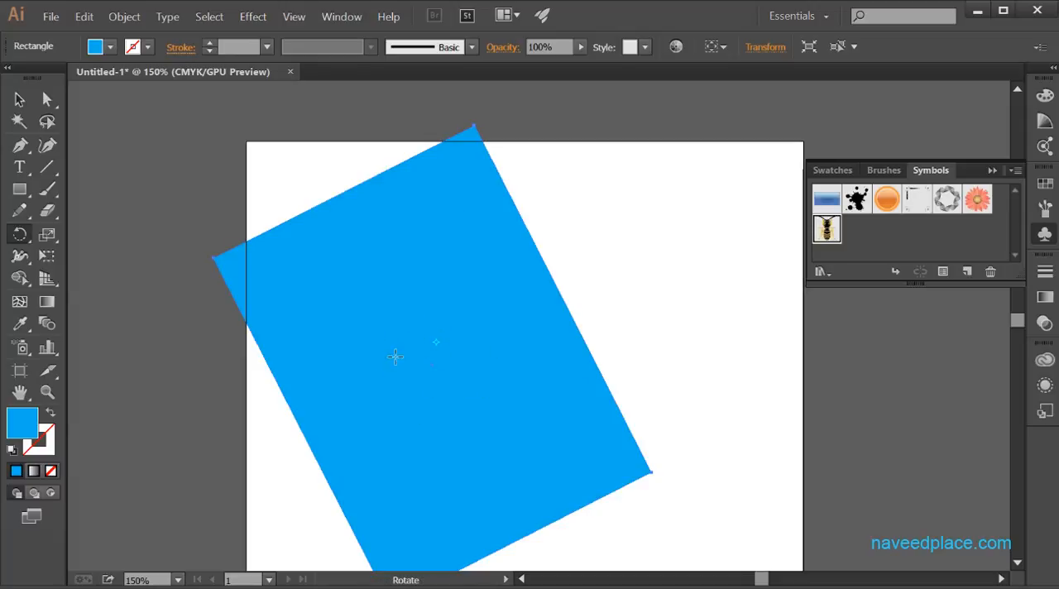
{"action": "left_click_drag", "start_coordinate": [457, 114], "coordinate": [554, 389]}
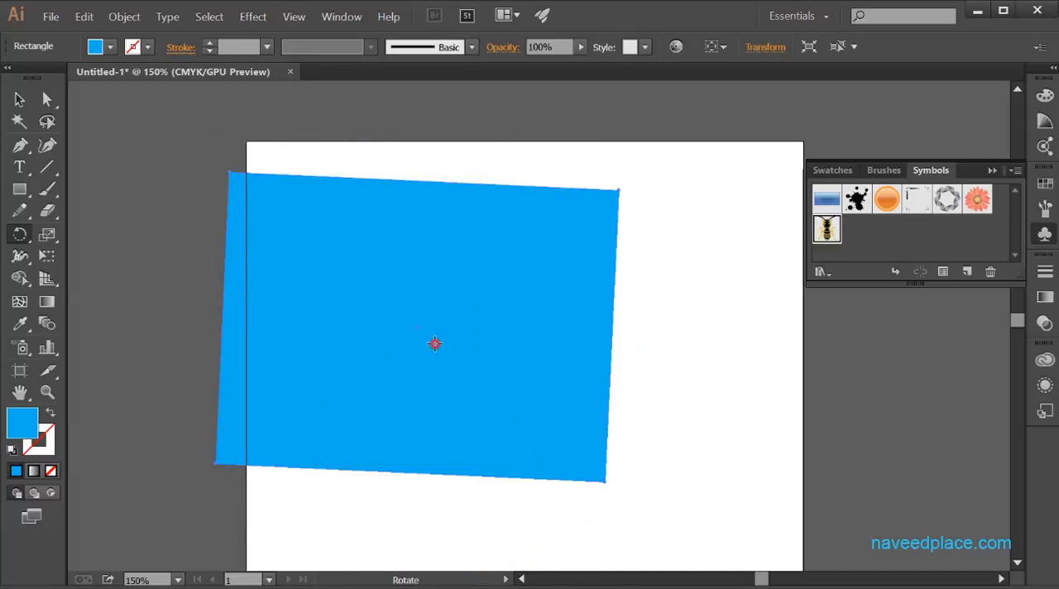
{"action": "left_click_drag", "start_coordinate": [434, 344], "coordinate": [419, 321]}
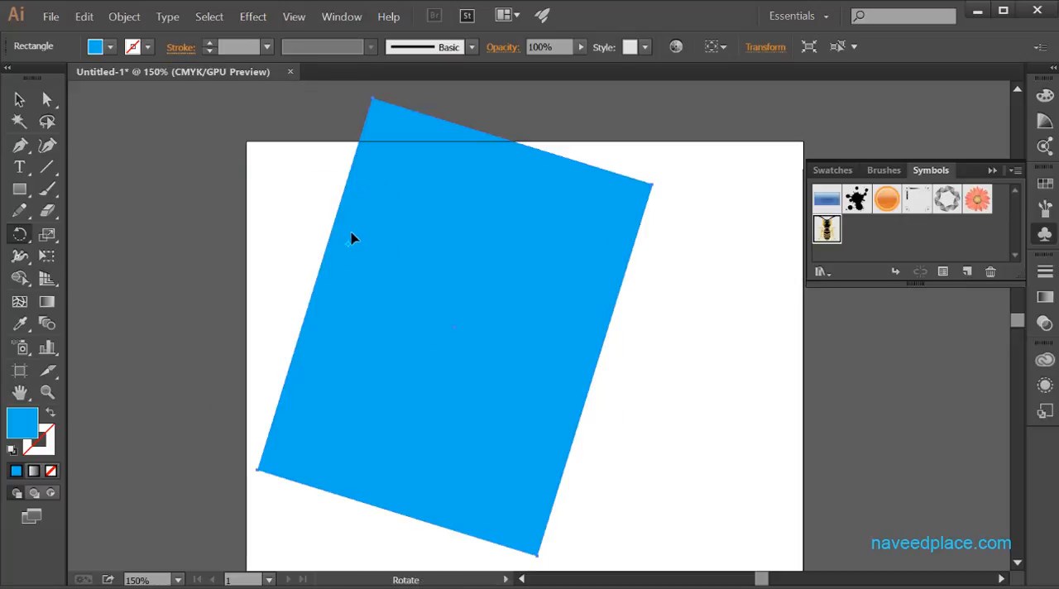
Step: Create a copy of the rectangle rotated by 79° with the Rotate options, keeping the original and previewing the rotation
{"action": "left_click", "coordinate": [19, 234]}
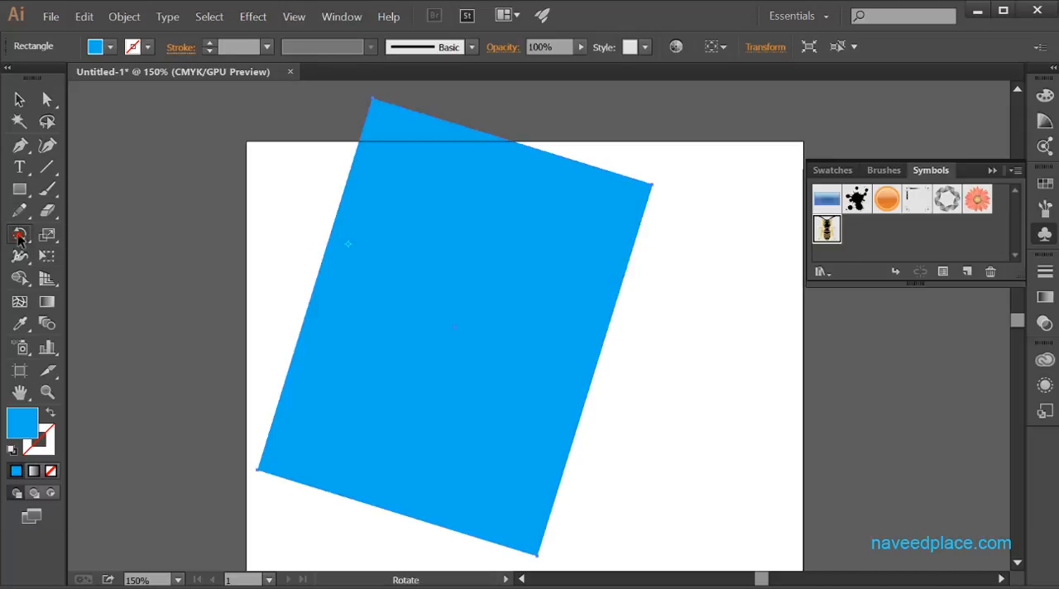
{"action": "double_click", "coordinate": [19, 234]}
{"action": "left_click_drag", "start_coordinate": [419, 182], "coordinate": [373, 164]}
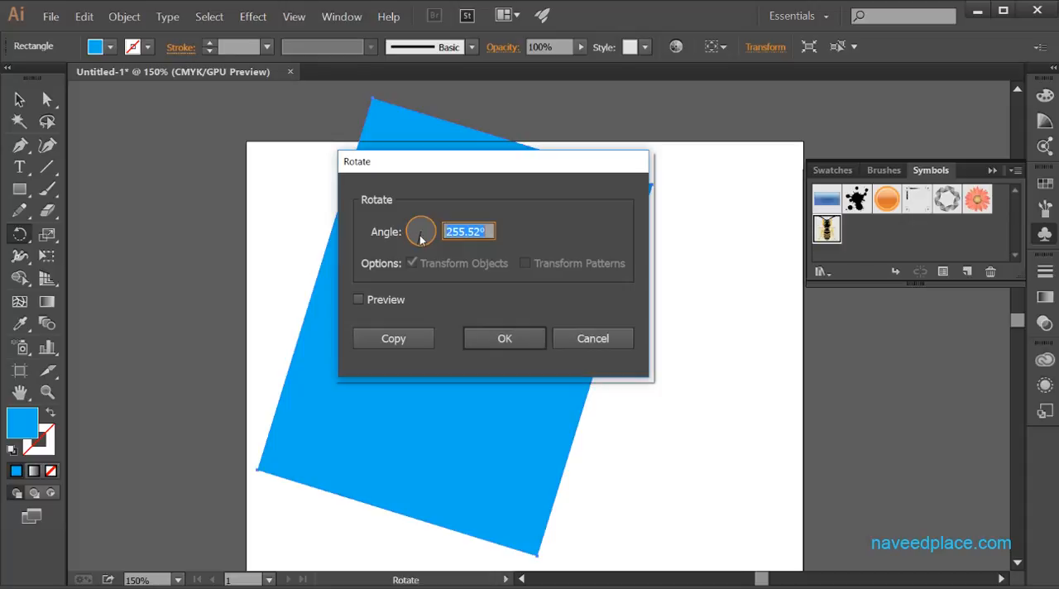
{"action": "left_click_drag", "start_coordinate": [422, 240], "coordinate": [410, 230]}
{"action": "left_click", "coordinate": [359, 299]}
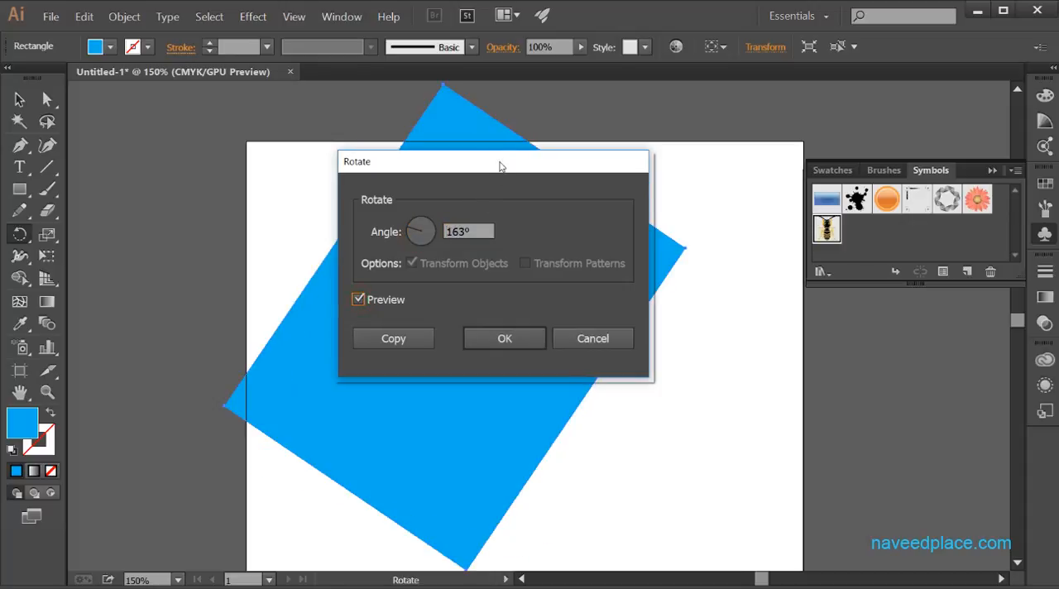
{"action": "left_click_drag", "start_coordinate": [499, 165], "coordinate": [815, 268]}
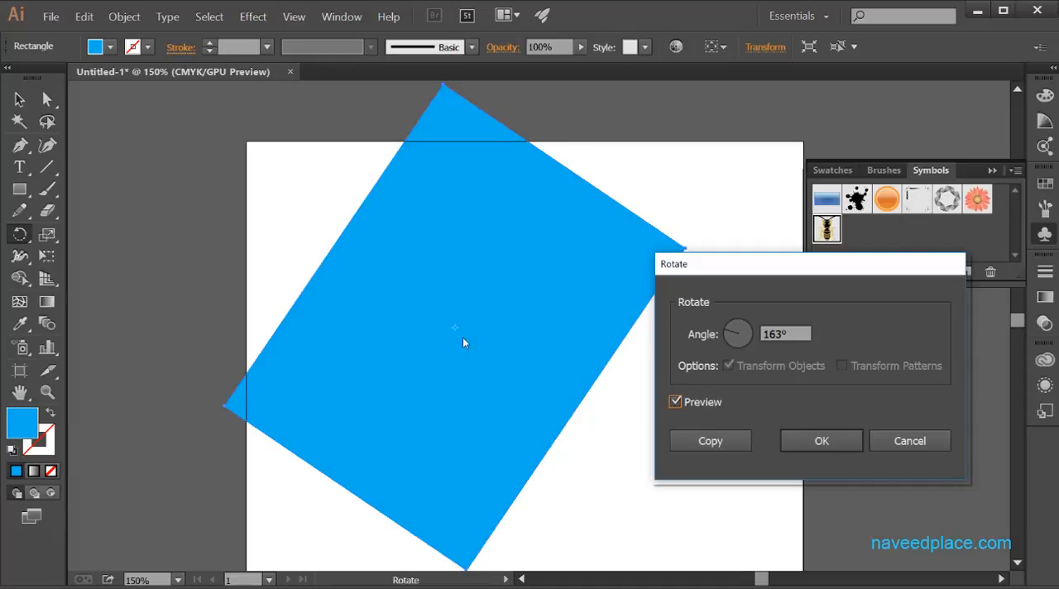
{"action": "mouse_move", "coordinate": [727, 335]}
{"action": "left_mouse_down"}
{"action": "mouse_move", "coordinate": [742, 344]}
{"action": "mouse_move", "coordinate": [749, 331]}
{"action": "mouse_move", "coordinate": [739, 323]}
{"action": "left_mouse_up"}
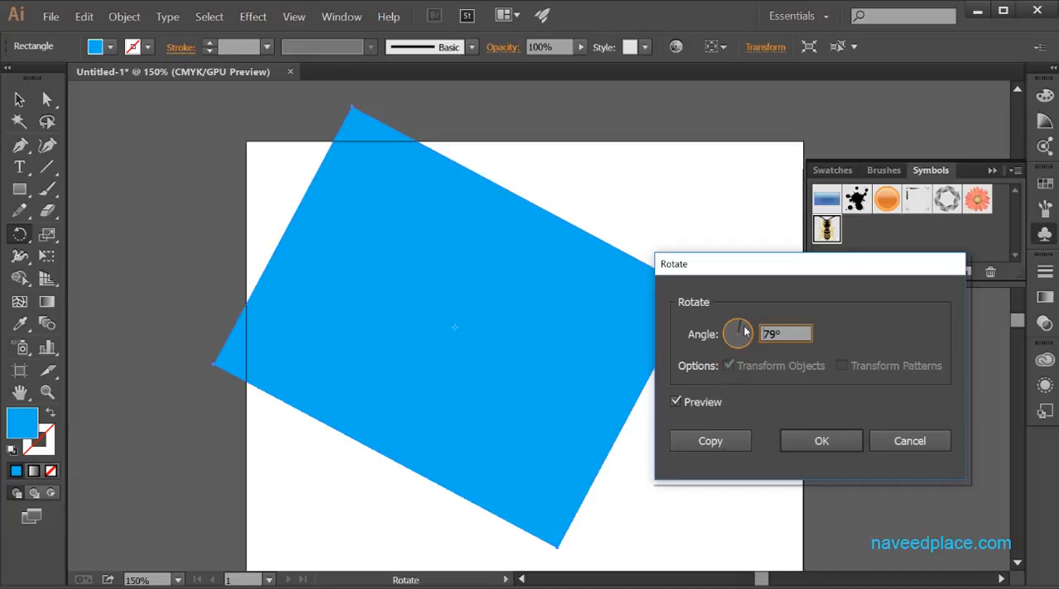
{"action": "left_click", "coordinate": [711, 441]}
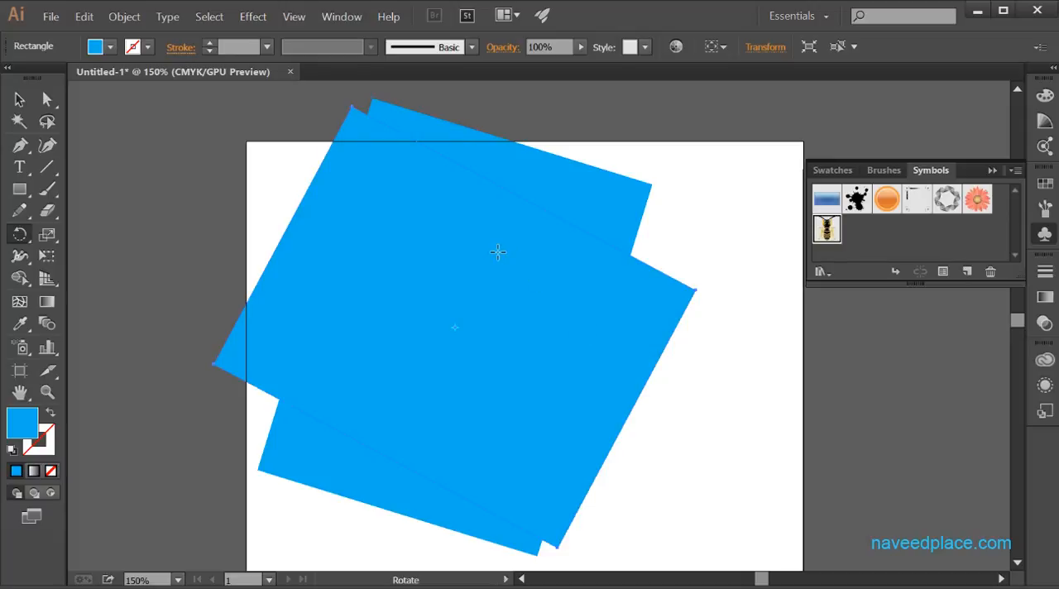
{"action": "double_click", "coordinate": [19, 234]}
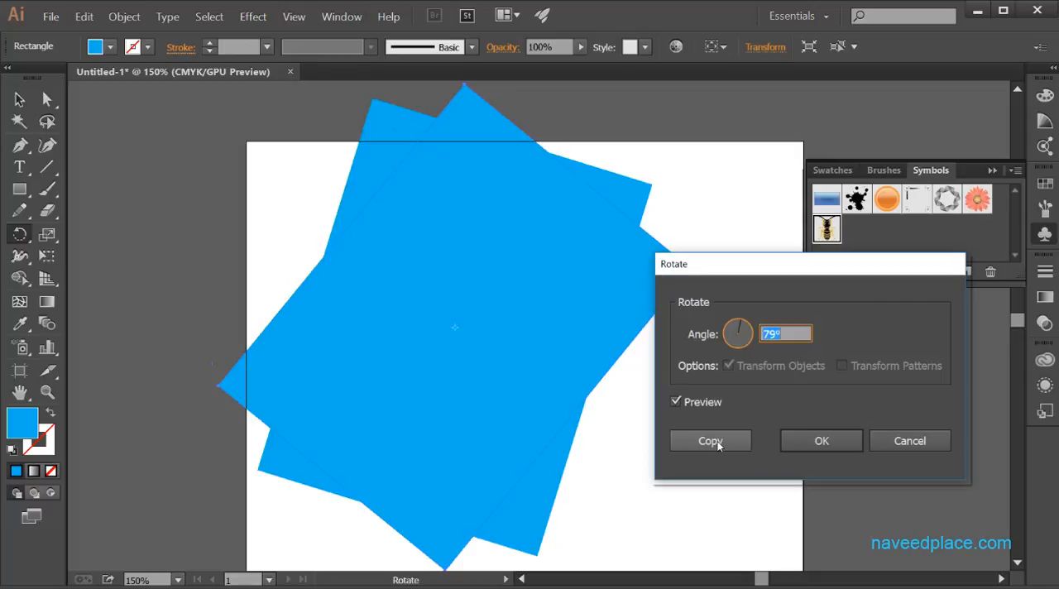
{"action": "left_click", "coordinate": [909, 441]}
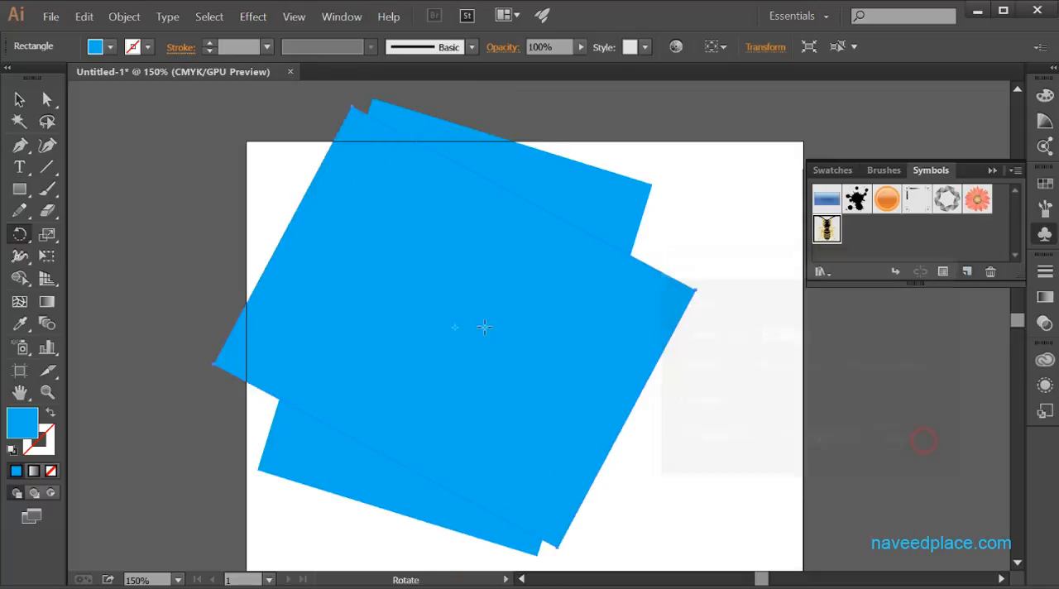
{"action": "left_click", "coordinate": [20, 234]}
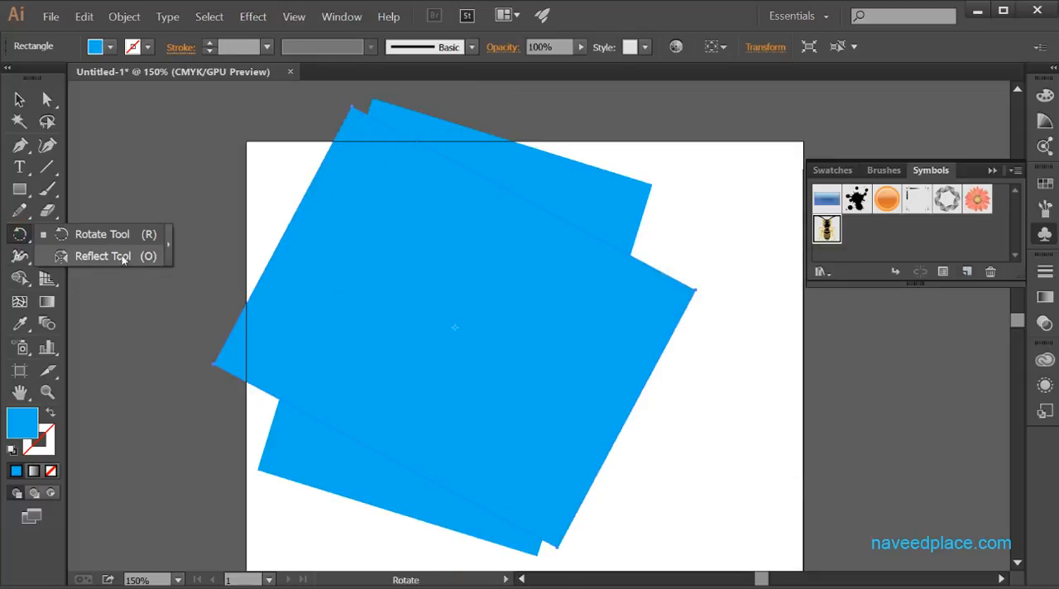
{"action": "key", "text": "ctrl"}
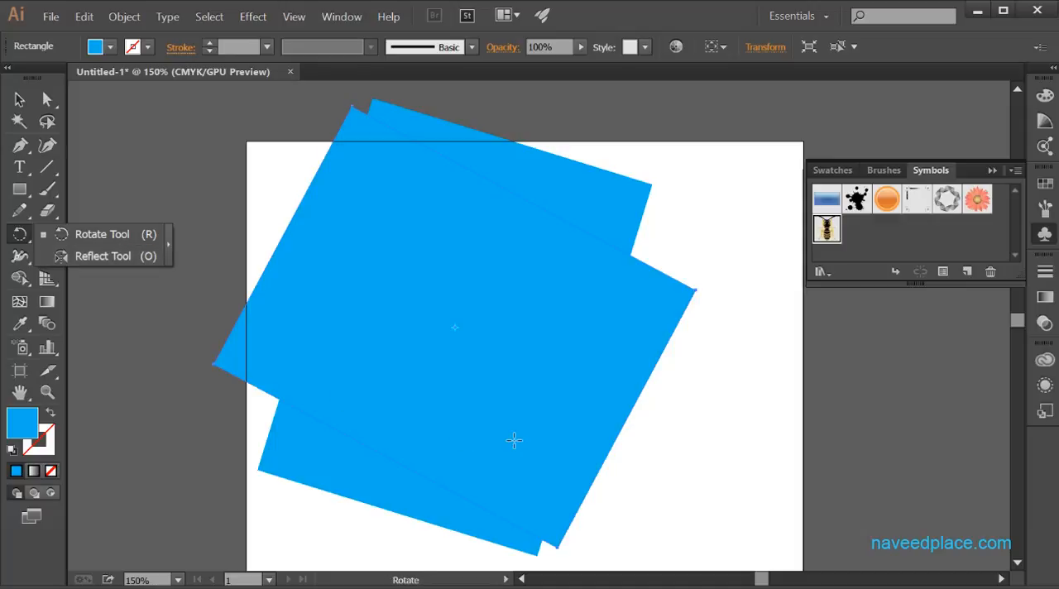
Step: Select both rectangles and delete them to clear the artboard
{"action": "left_click", "coordinate": [525, 422]}
{"action": "key", "text": "ctrl+a"}
{"action": "key", "text": "Delete"}
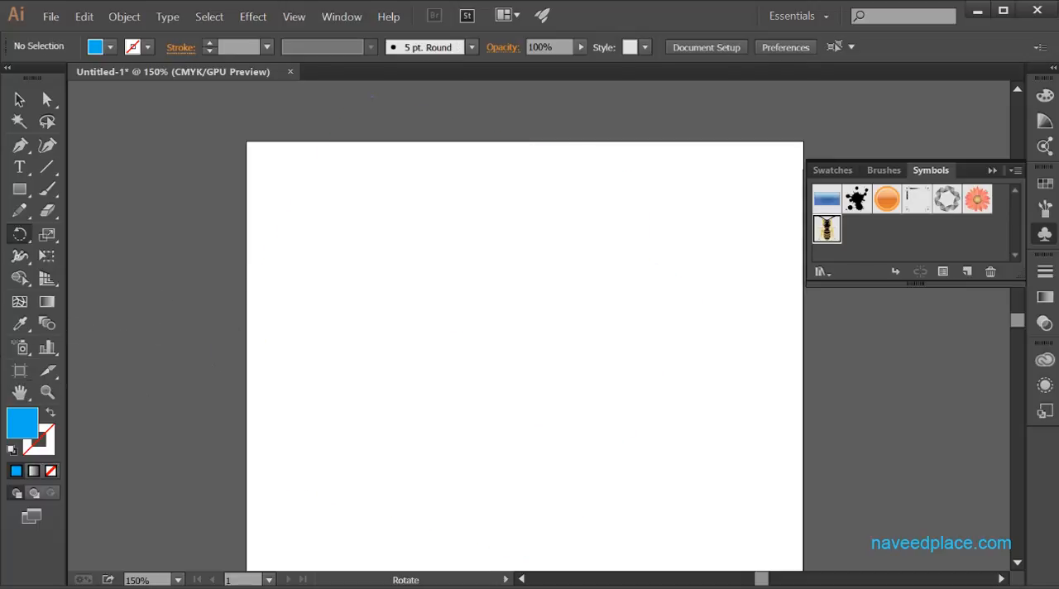
Step: Place a single Bee symbol on the upper part of the empty artboard with the Symbol Sprayer and activate the Selection tool
{"action": "left_click", "coordinate": [21, 350]}
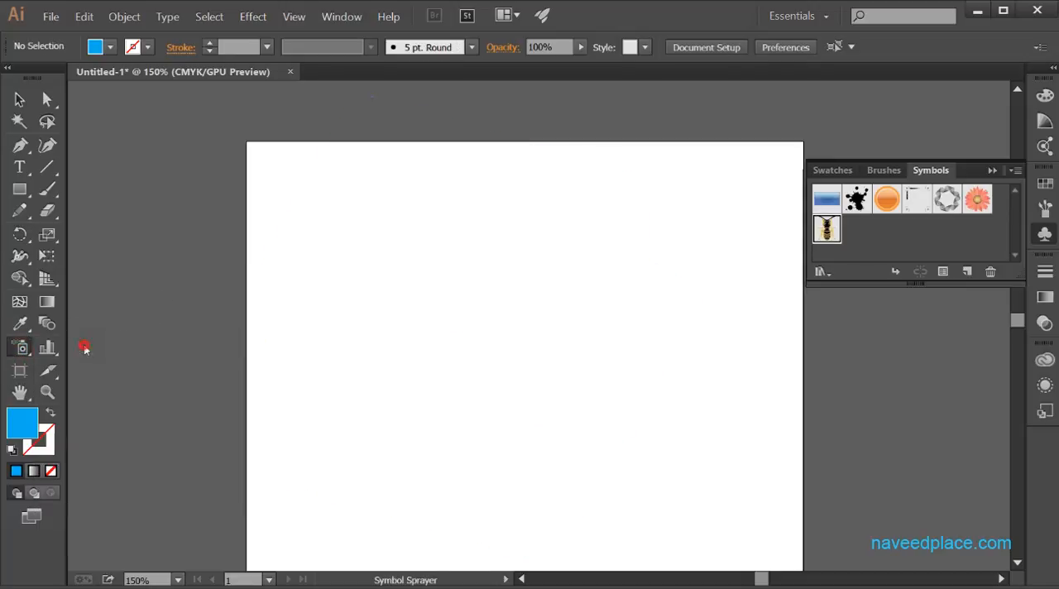
{"action": "left_click", "coordinate": [405, 303]}
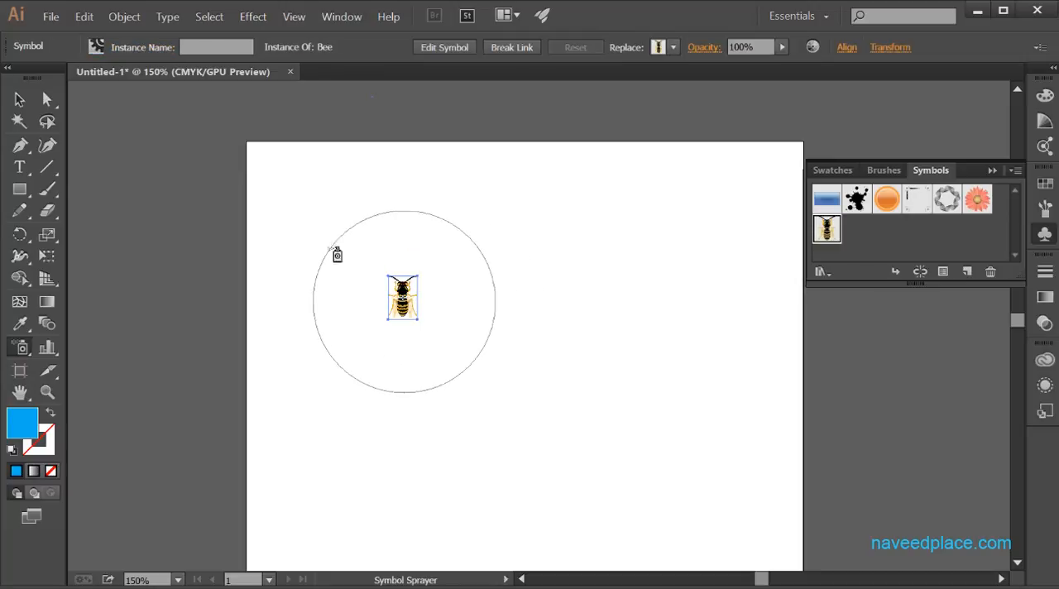
{"action": "left_click", "coordinate": [19, 99]}
{"action": "left_click", "coordinate": [414, 326]}
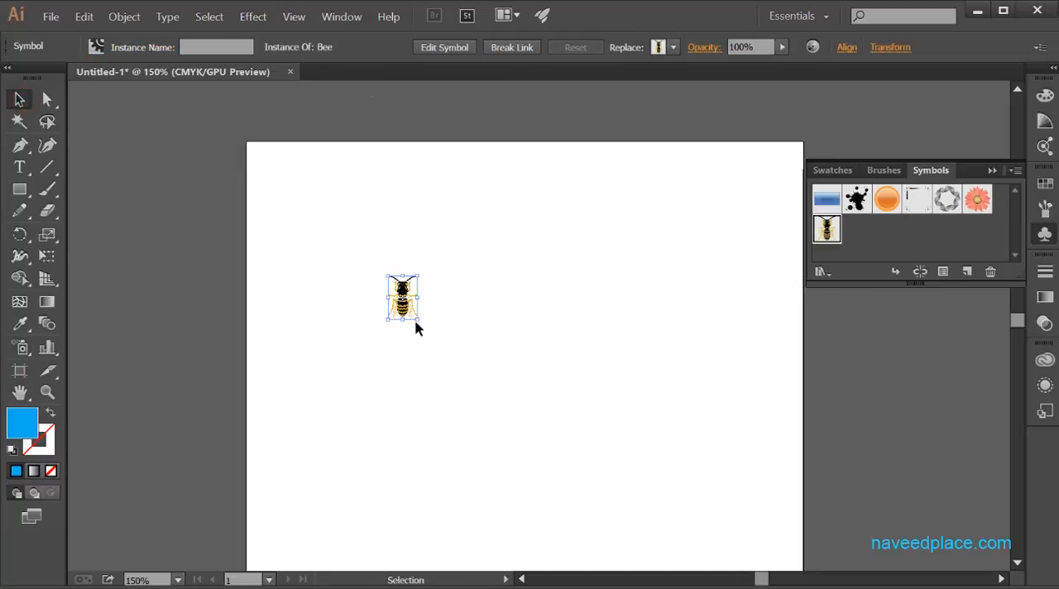
Step: Enlarge the Bee symbol to about half the artboard's width and position it in the artboard's upper-left area
{"action": "left_click", "coordinate": [416, 318]}
{"action": "left_click_drag", "start_coordinate": [419, 320], "coordinate": [666, 552]}
{"action": "left_click_drag", "start_coordinate": [494, 398], "coordinate": [375, 298]}
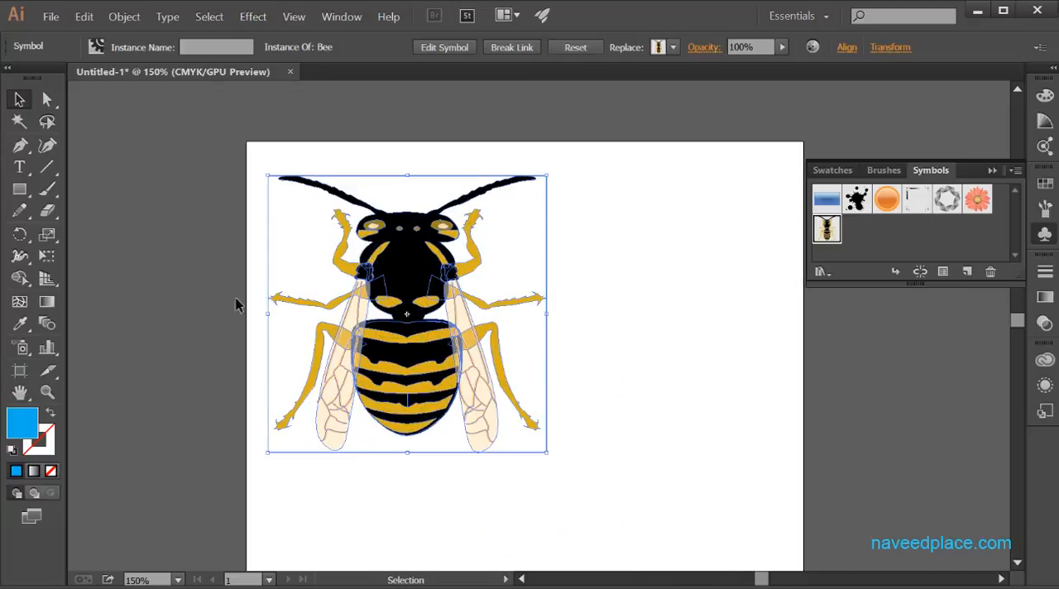
Step: Reflect the bee freehand several times about its centre with the Reflect tool
{"action": "left_click", "coordinate": [21, 235]}
{"action": "left_click", "coordinate": [23, 238]}
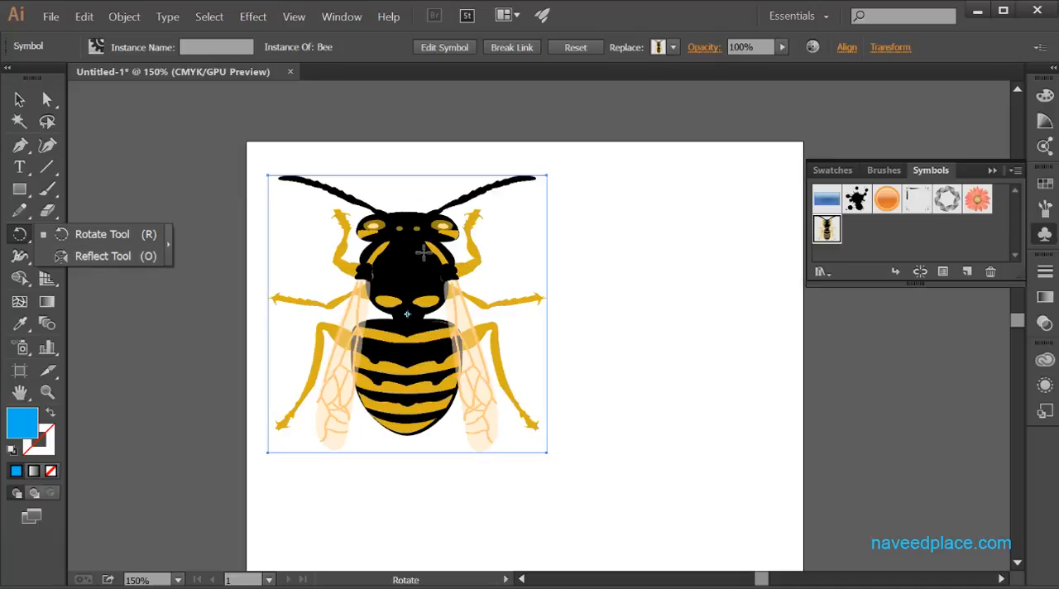
{"action": "left_click", "coordinate": [86, 258]}
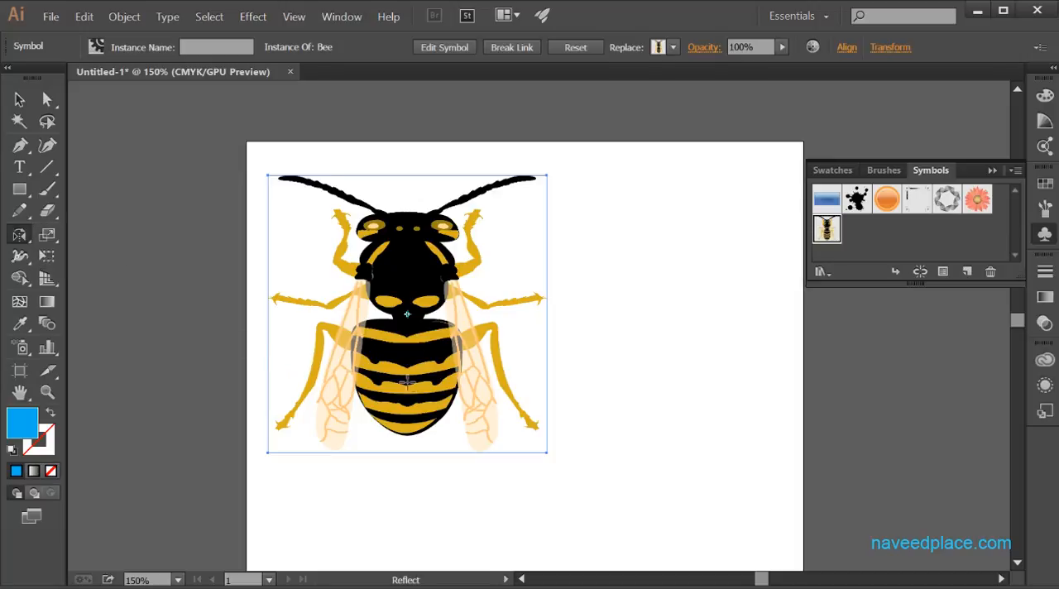
{"action": "left_click_drag", "start_coordinate": [498, 332], "coordinate": [430, 305]}
{"action": "left_click_drag", "start_coordinate": [521, 305], "coordinate": [480, 336]}
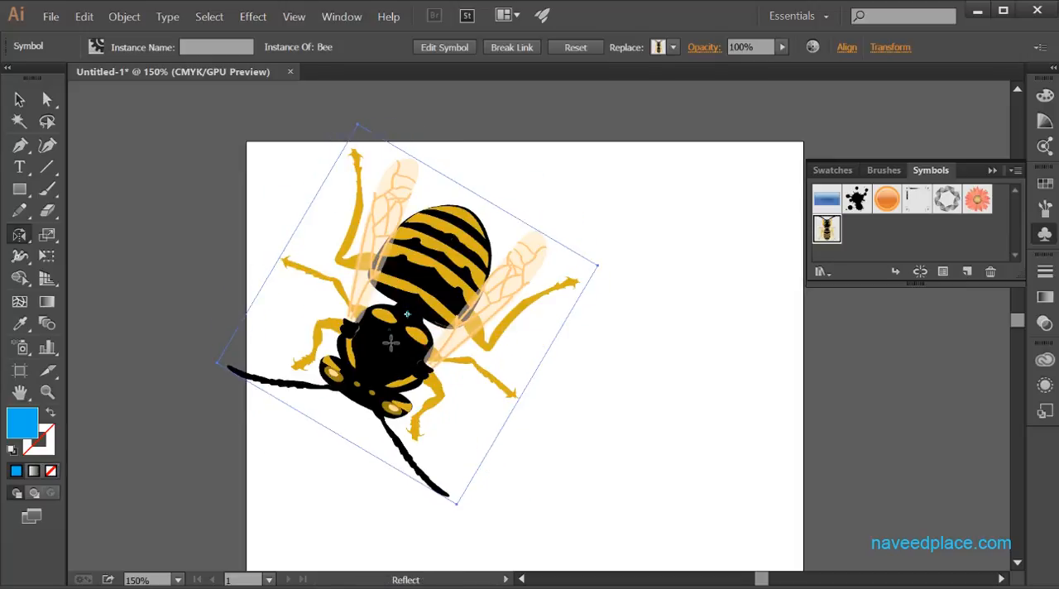
{"action": "left_click_drag", "start_coordinate": [391, 342], "coordinate": [438, 257]}
Step: Set a reference point beside the bee and reflect it freehand across that point towards the artboard's right side
{"action": "left_click_drag", "start_coordinate": [476, 324], "coordinate": [580, 273]}
{"action": "left_click", "coordinate": [473, 323]}
{"action": "left_click_drag", "start_coordinate": [581, 313], "coordinate": [632, 349]}
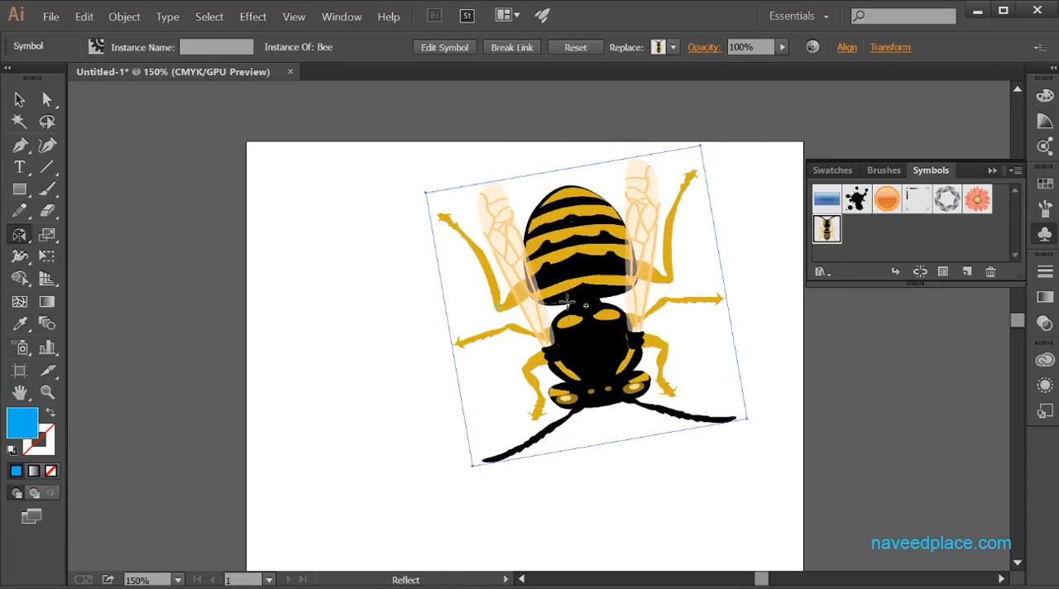
{"action": "left_click_drag", "start_coordinate": [506, 291], "coordinate": [564, 308]}
{"action": "left_click", "coordinate": [498, 308]}
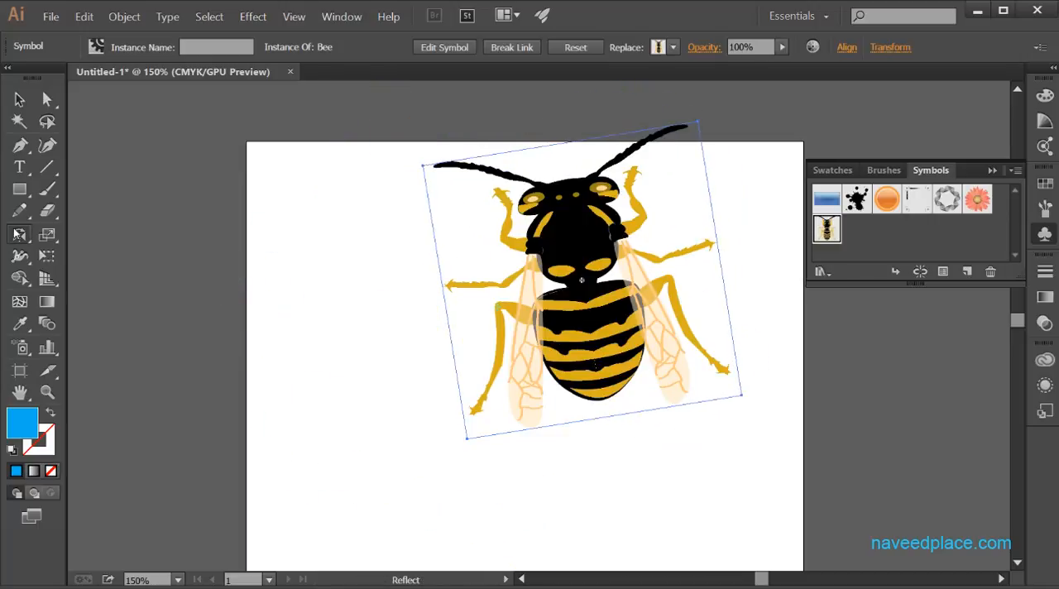
{"action": "left_click", "coordinate": [19, 235]}
{"action": "double_click", "coordinate": [19, 236]}
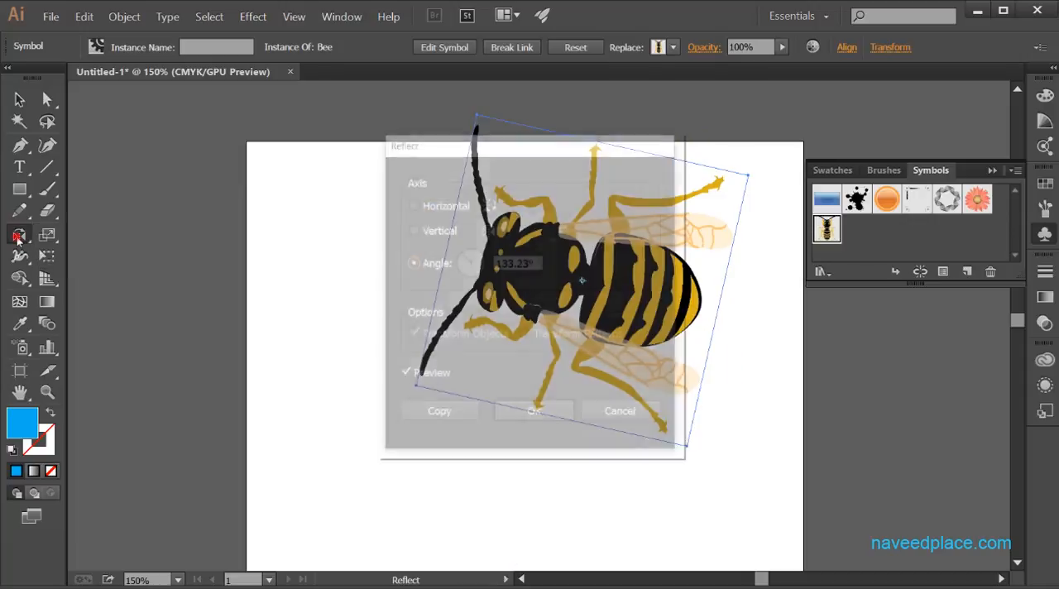
{"action": "left_click_drag", "start_coordinate": [481, 146], "coordinate": [729, 106]}
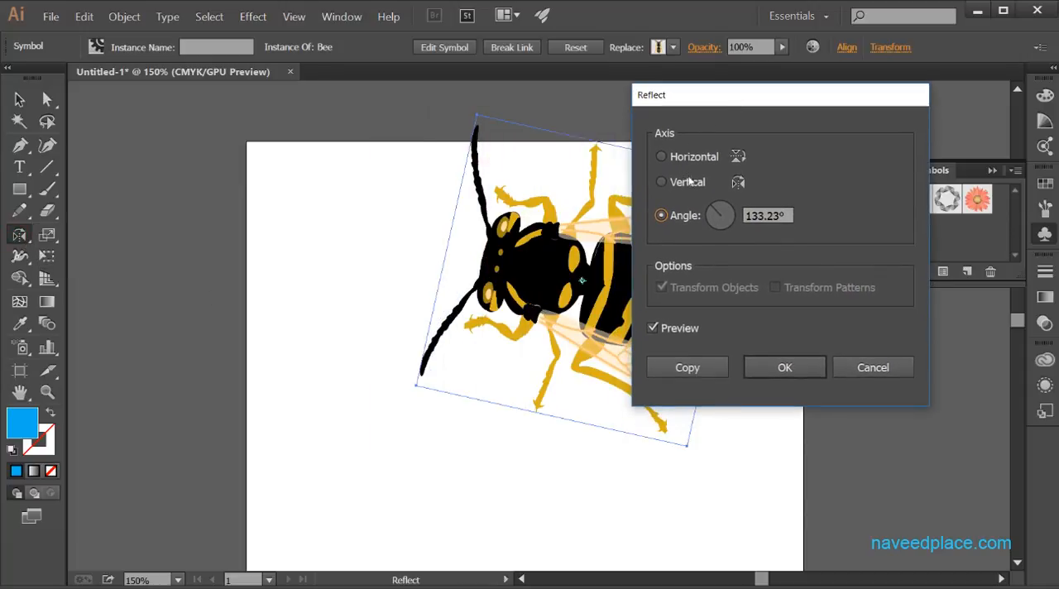
{"action": "left_click", "coordinate": [880, 364]}
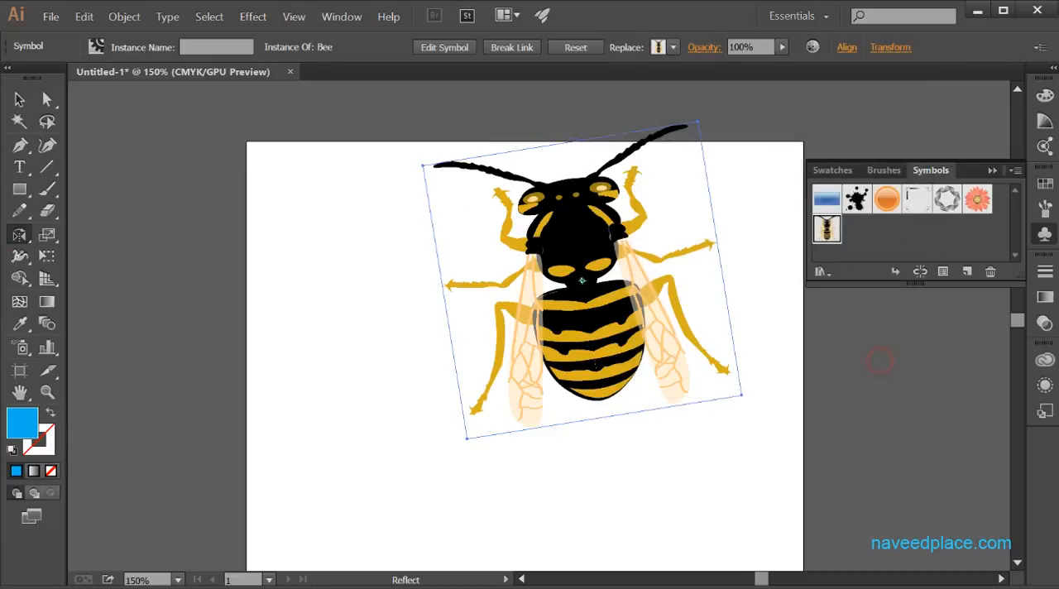
Step: Preview reflecting the bee at 180°, across the vertical and horizontal axes, and at 175°, and cancel the Reflect options
{"action": "double_click", "coordinate": [18, 236]}
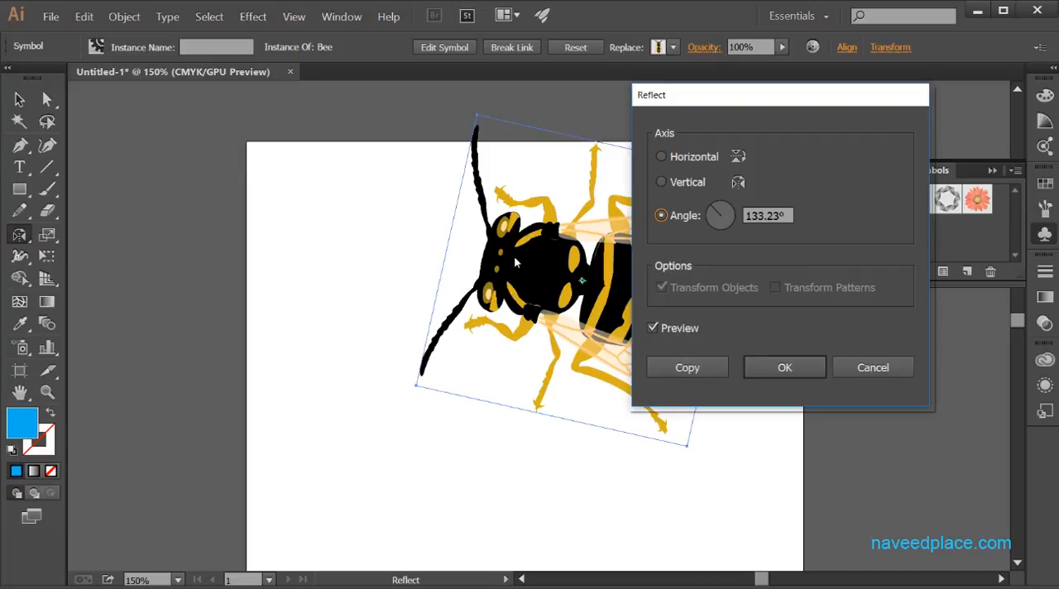
{"action": "left_click_drag", "start_coordinate": [717, 217], "coordinate": [697, 207]}
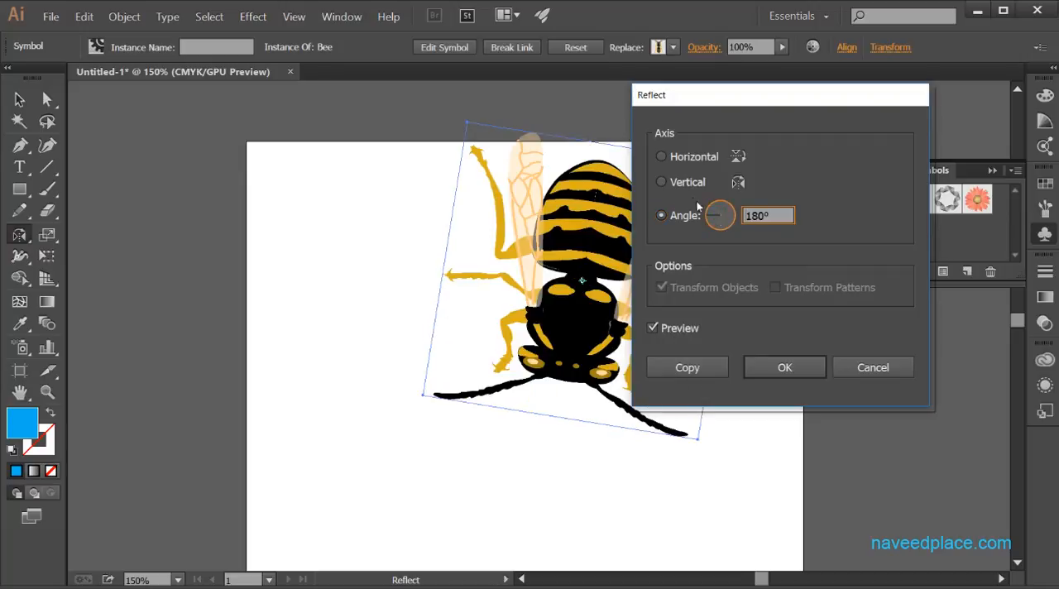
{"action": "left_click", "coordinate": [687, 184]}
{"action": "left_click", "coordinate": [681, 157]}
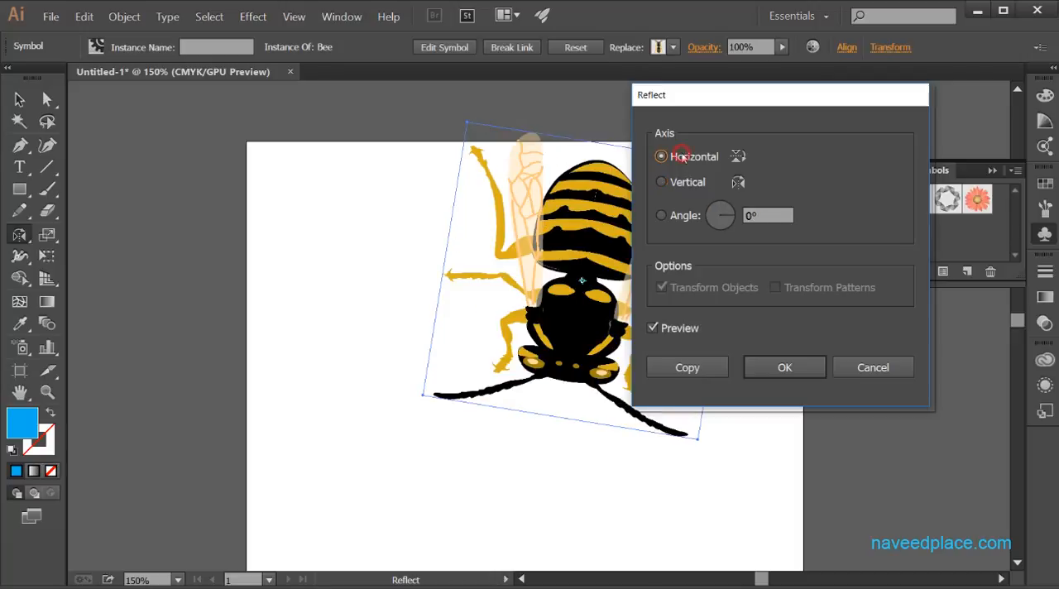
{"action": "mouse_move", "coordinate": [725, 220]}
{"action": "left_mouse_down"}
{"action": "mouse_move", "coordinate": [721, 207]}
{"action": "mouse_move", "coordinate": [716, 215]}
{"action": "mouse_move", "coordinate": [736, 205]}
{"action": "left_mouse_up"}
{"action": "left_click", "coordinate": [683, 180]}
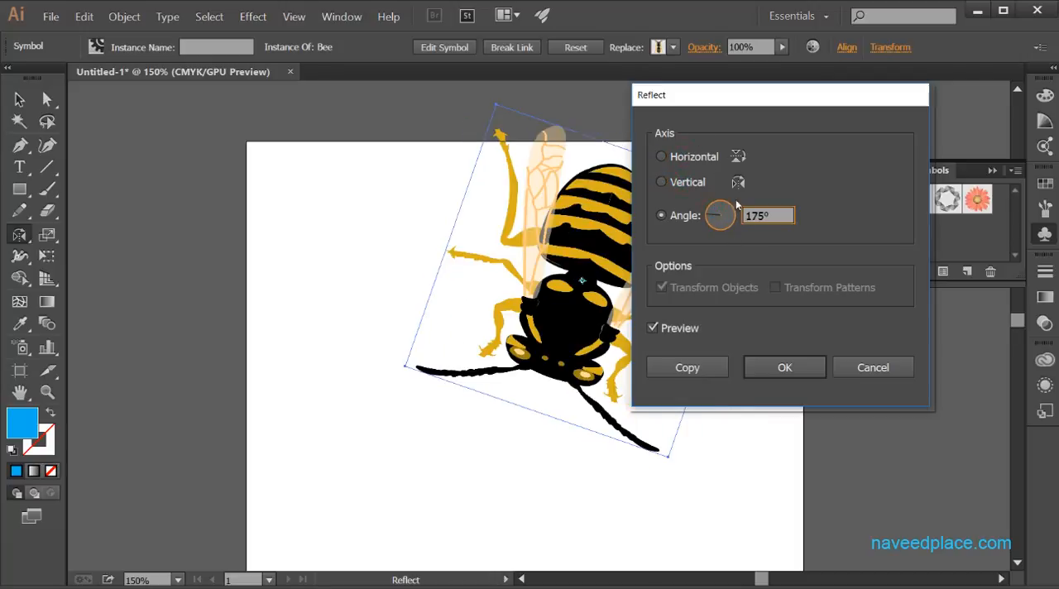
{"action": "left_click", "coordinate": [869, 367]}
{"action": "left_click", "coordinate": [19, 236]}
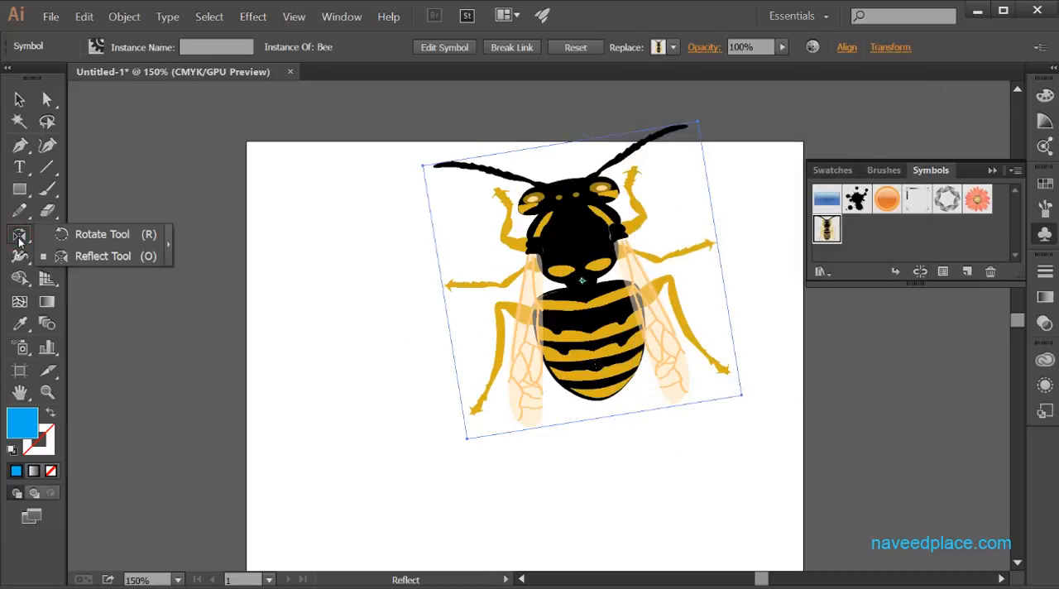
{"action": "left_click_drag", "start_coordinate": [20, 239], "coordinate": [82, 256]}
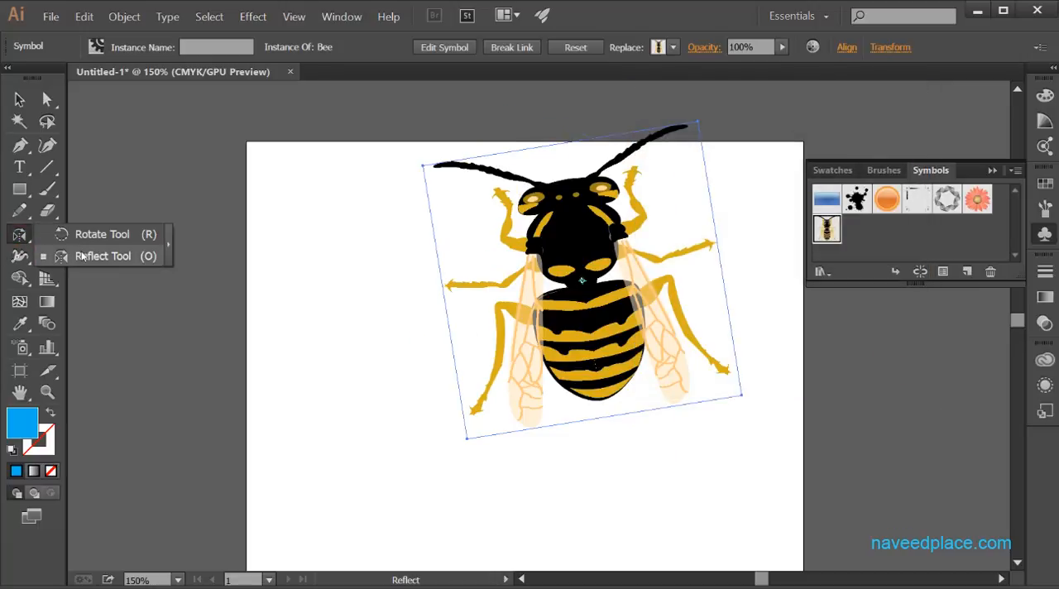